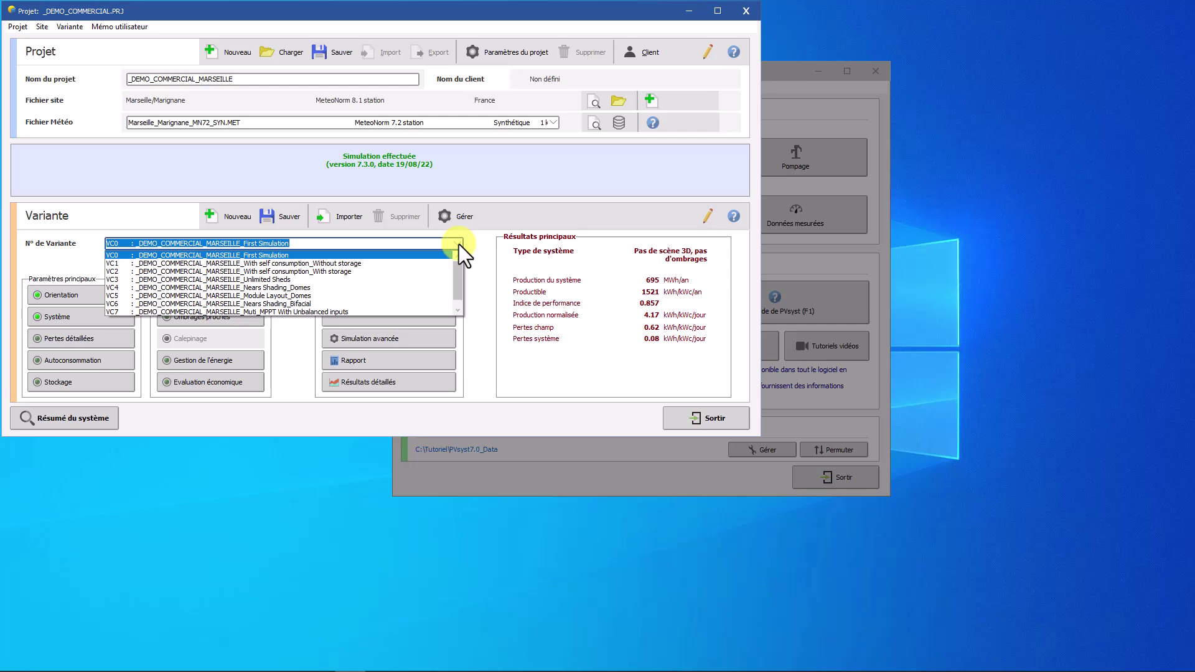
# - Open the single-line diagram from the system definition of variant VC0 First Simulation and check its preview before returning to editing
pyautogui.click(436, 255)
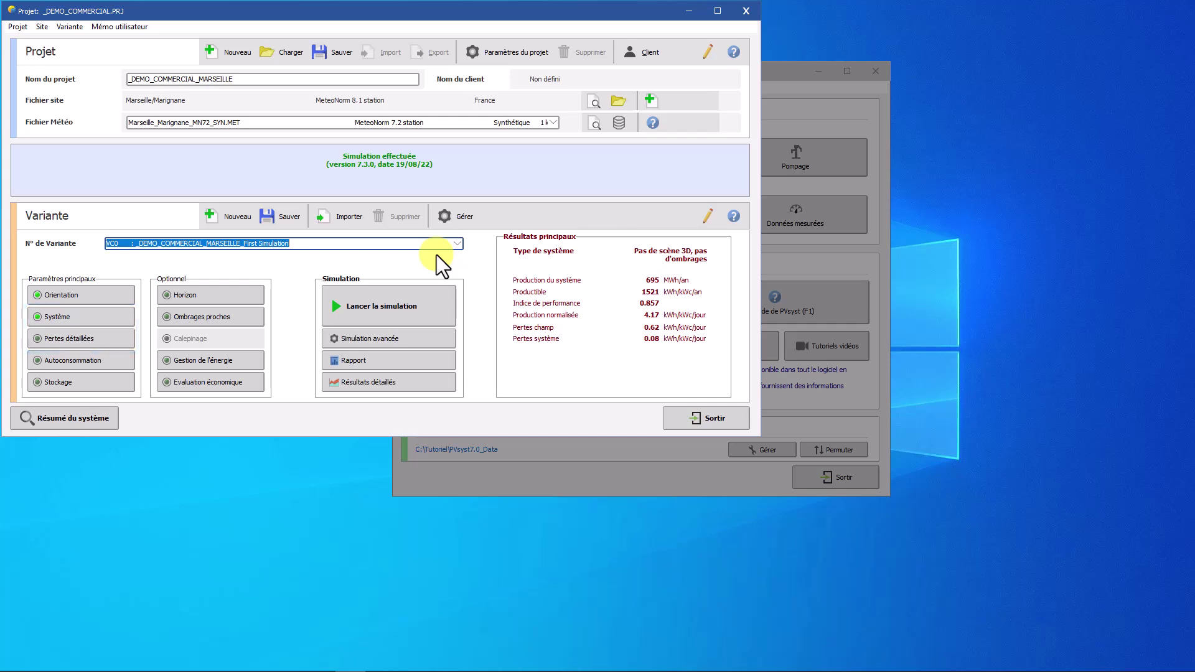
pyautogui.click(91, 312)
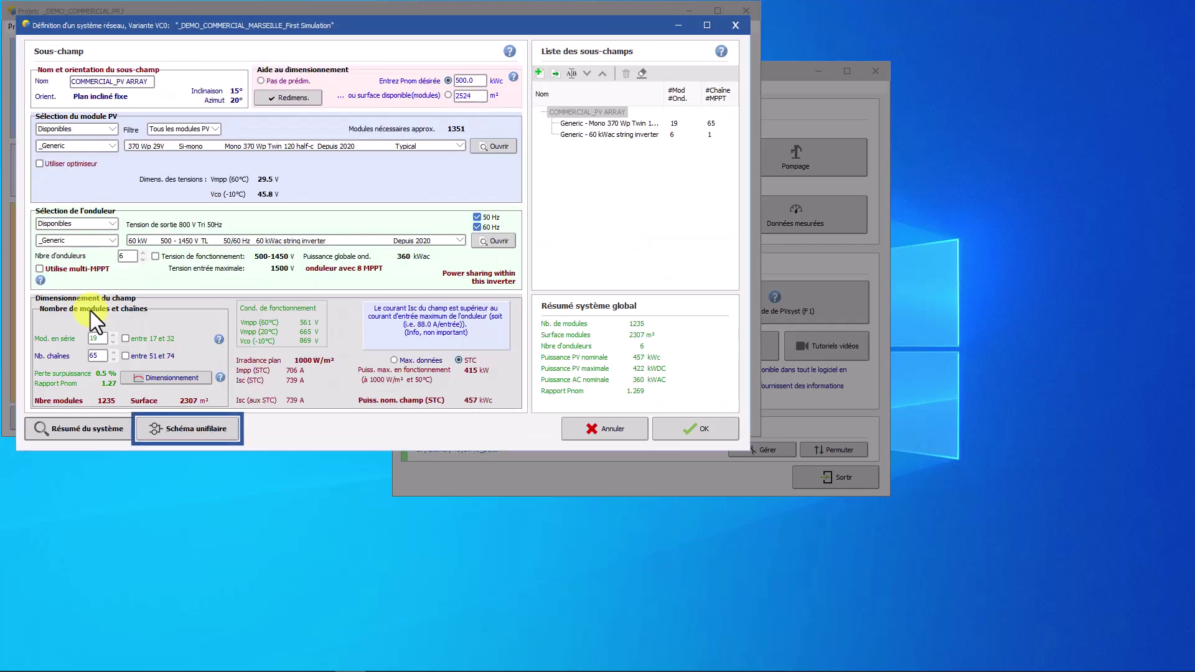
pyautogui.click(191, 428)
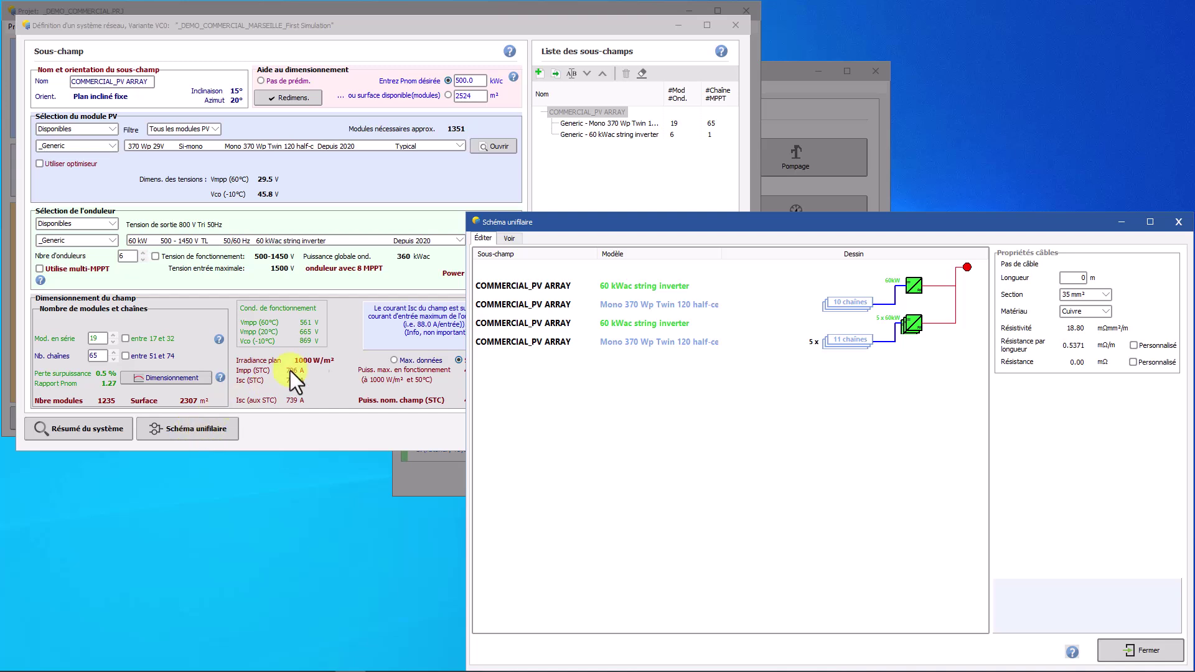
pyautogui.click(510, 238)
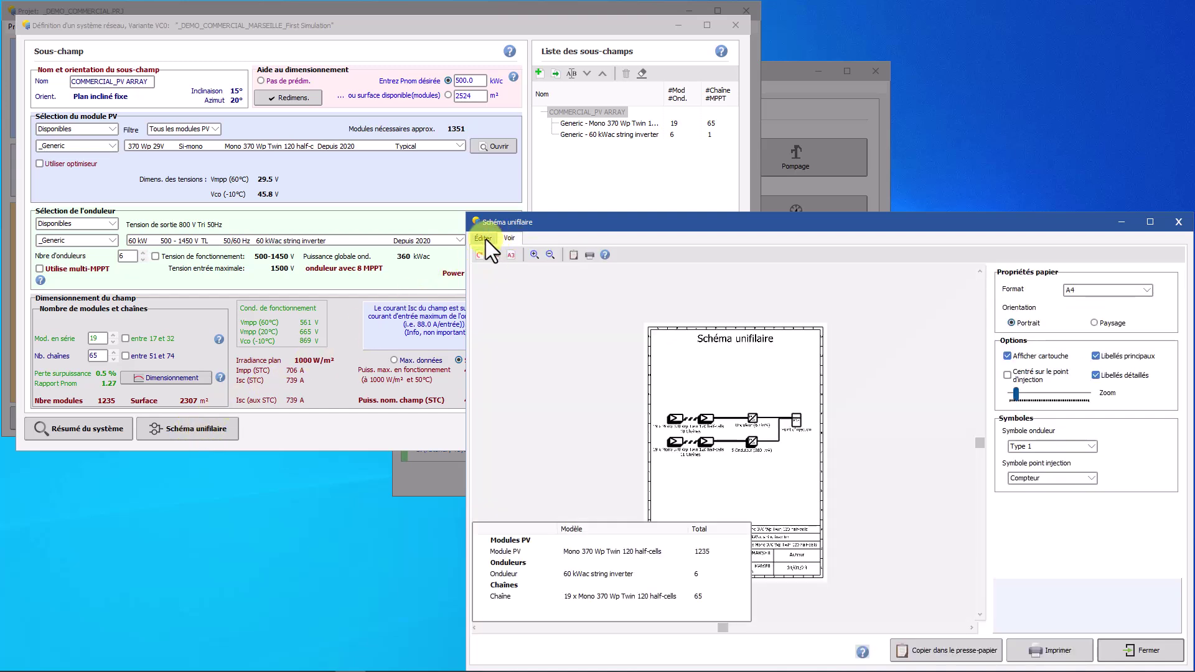
pyautogui.click(483, 238)
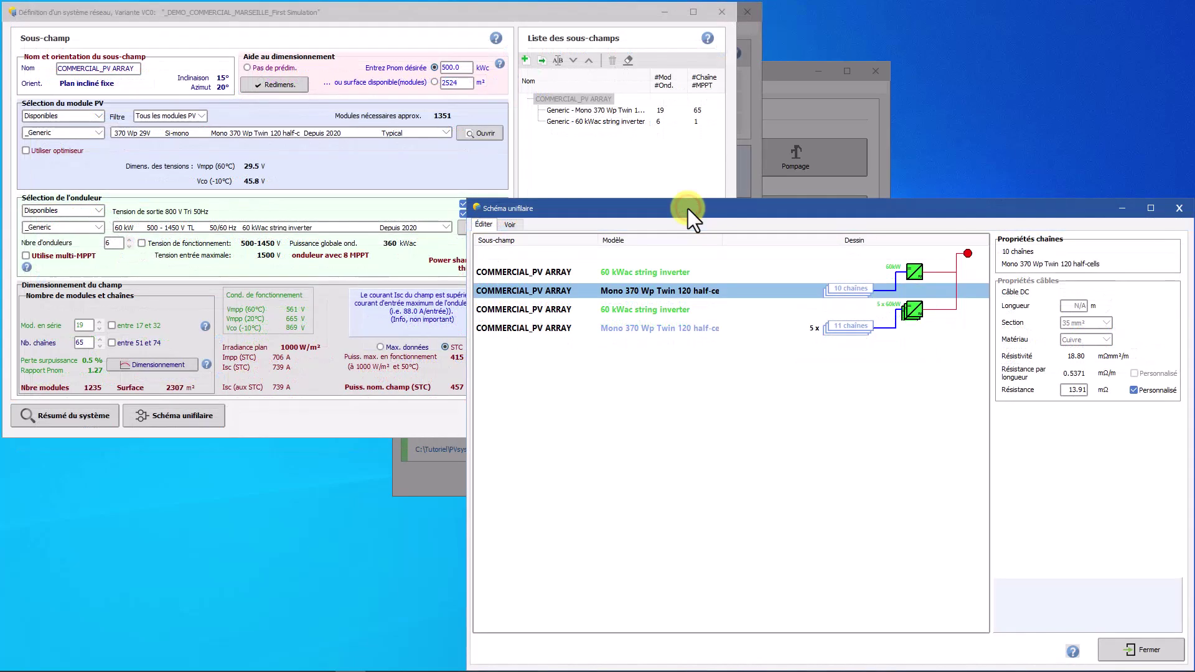
# - Ungroup the 10 strings of the single 60 kWac inverter and group the first four strings together
pyautogui.rightClick(854, 290)
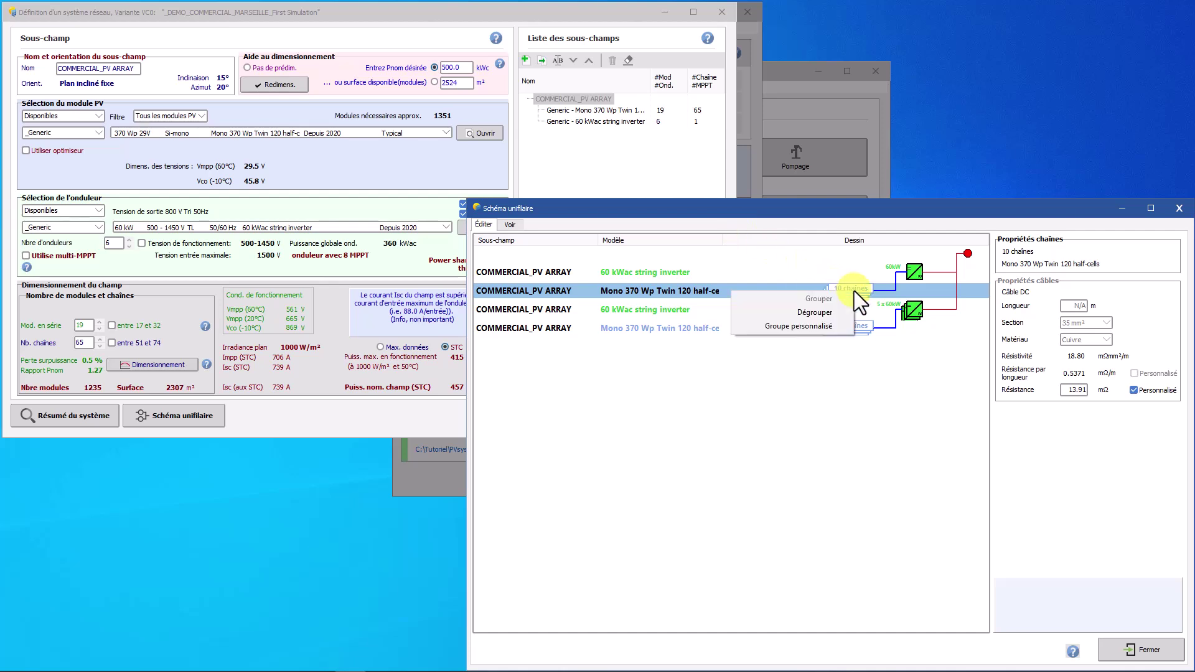
pyautogui.click(833, 317)
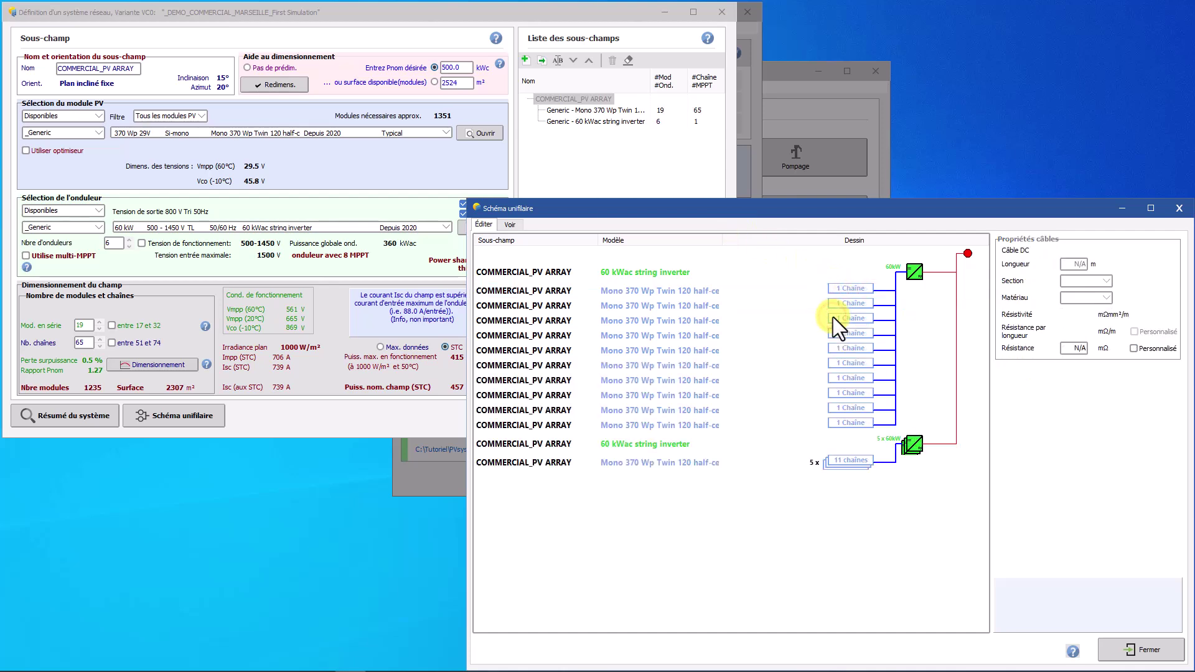
pyautogui.click(850, 290)
pyautogui.keyDown('ctrl'); pyautogui.click(852, 302); pyautogui.keyUp('ctrl')
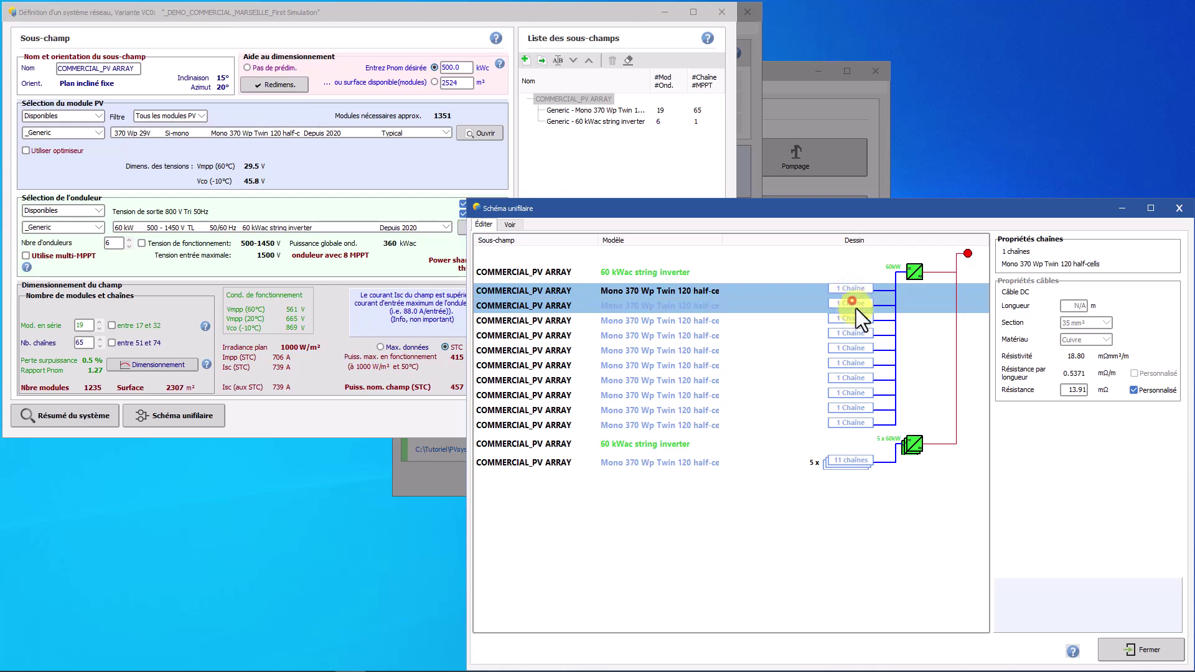
pyautogui.keyDown('ctrl'); pyautogui.click(857, 320); pyautogui.keyUp('ctrl')
pyautogui.keyDown('ctrl'); pyautogui.click(855, 334); pyautogui.keyUp('ctrl')
pyautogui.rightClick(855, 332)
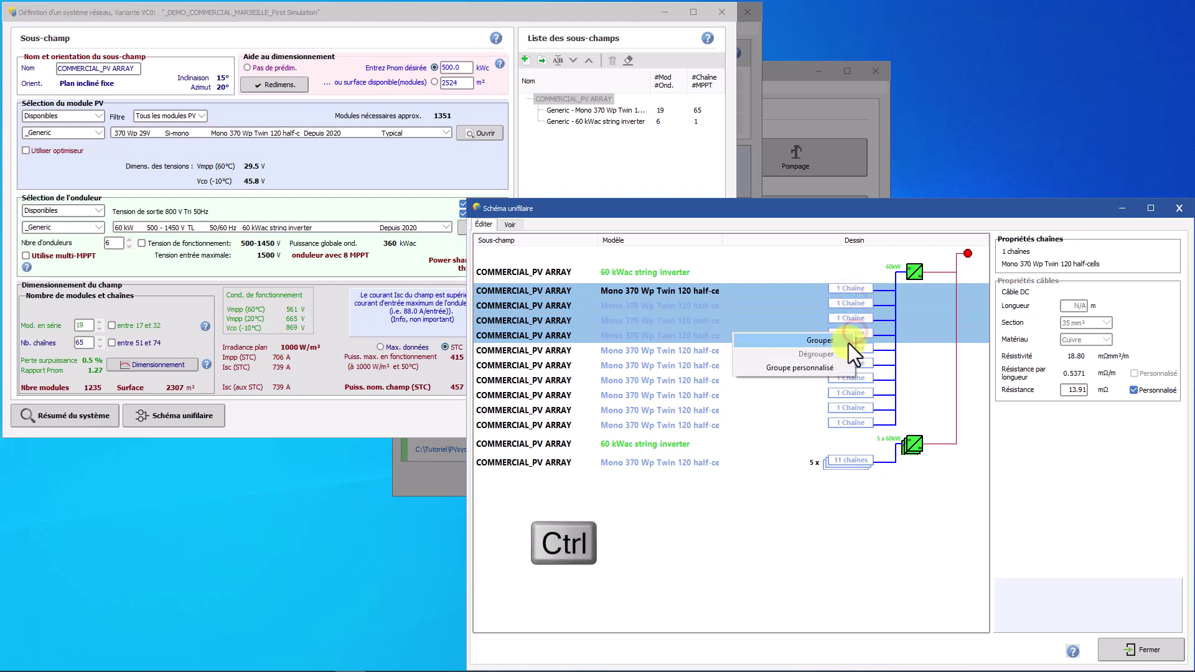
pyautogui.click(850, 339)
# - Group the next four single strings of the first inverter into a second group
pyautogui.click(854, 301)
pyautogui.keyDown('ctrl'); pyautogui.click(857, 320); pyautogui.keyUp('ctrl')
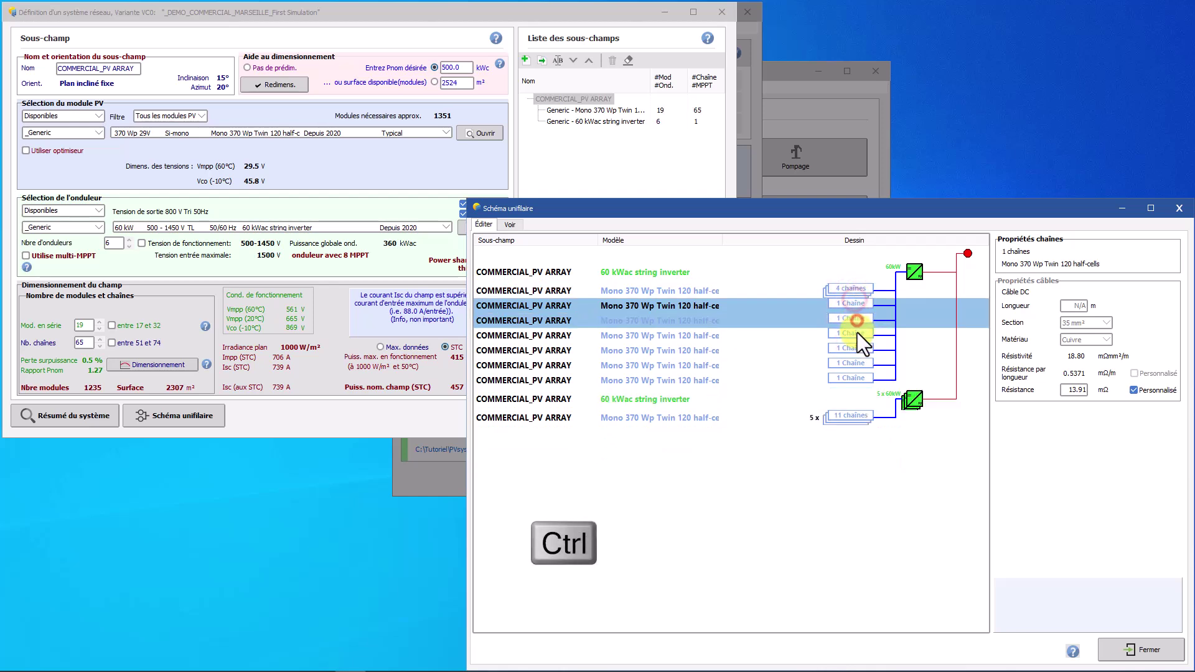
pyautogui.keyDown('ctrl'); pyautogui.click(857, 333); pyautogui.keyUp('ctrl')
pyautogui.keyDown('ctrl'); pyautogui.click(857, 347); pyautogui.keyUp('ctrl')
pyautogui.rightClick(854, 348)
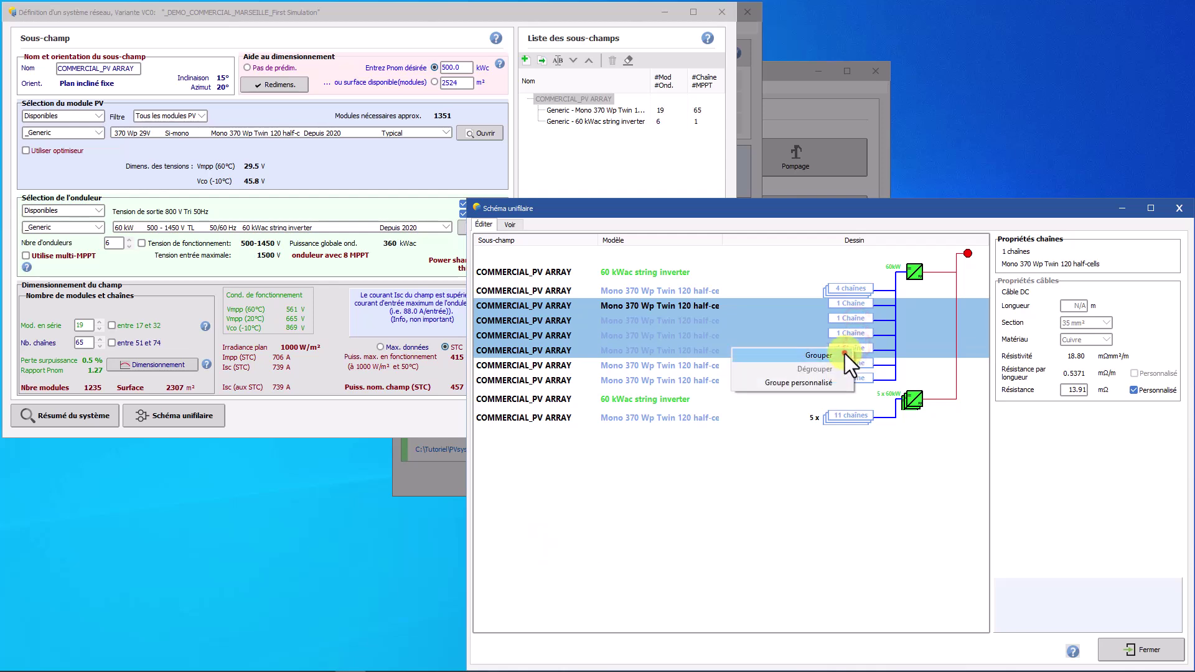
pyautogui.click(845, 353)
# - Group the remaining two single strings of the first inverter into a third group
pyautogui.click(848, 320)
pyautogui.keyDown('ctrl'); pyautogui.click(849, 331); pyautogui.keyUp('ctrl')
pyautogui.rightClick(850, 331)
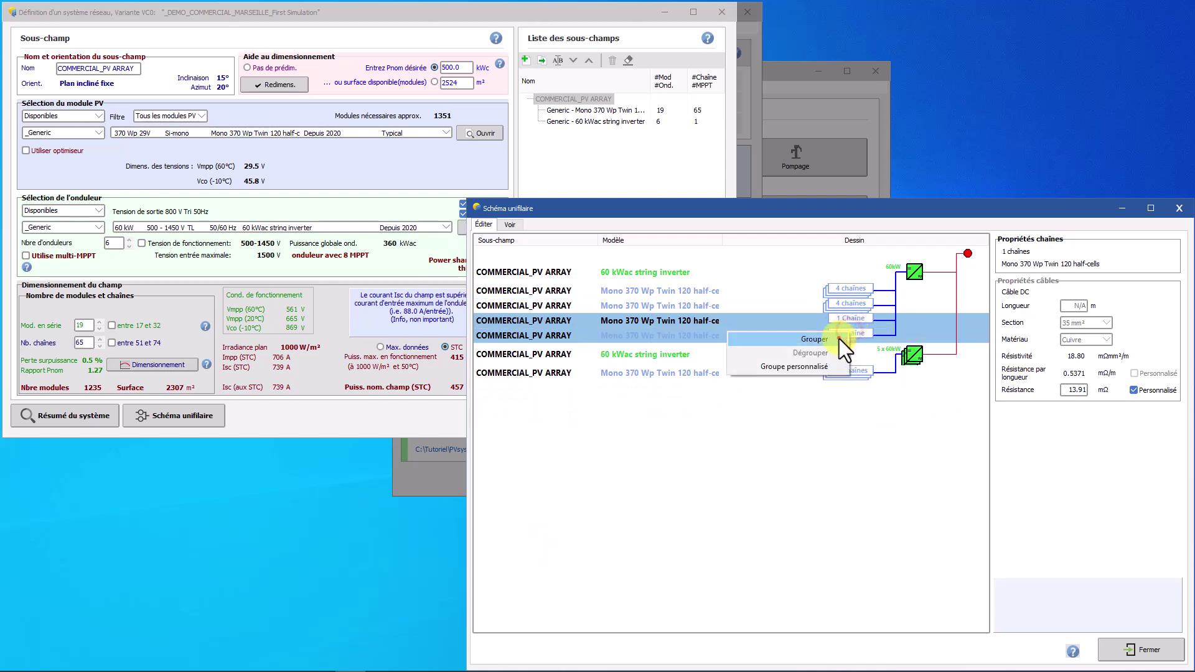
pyautogui.click(839, 338)
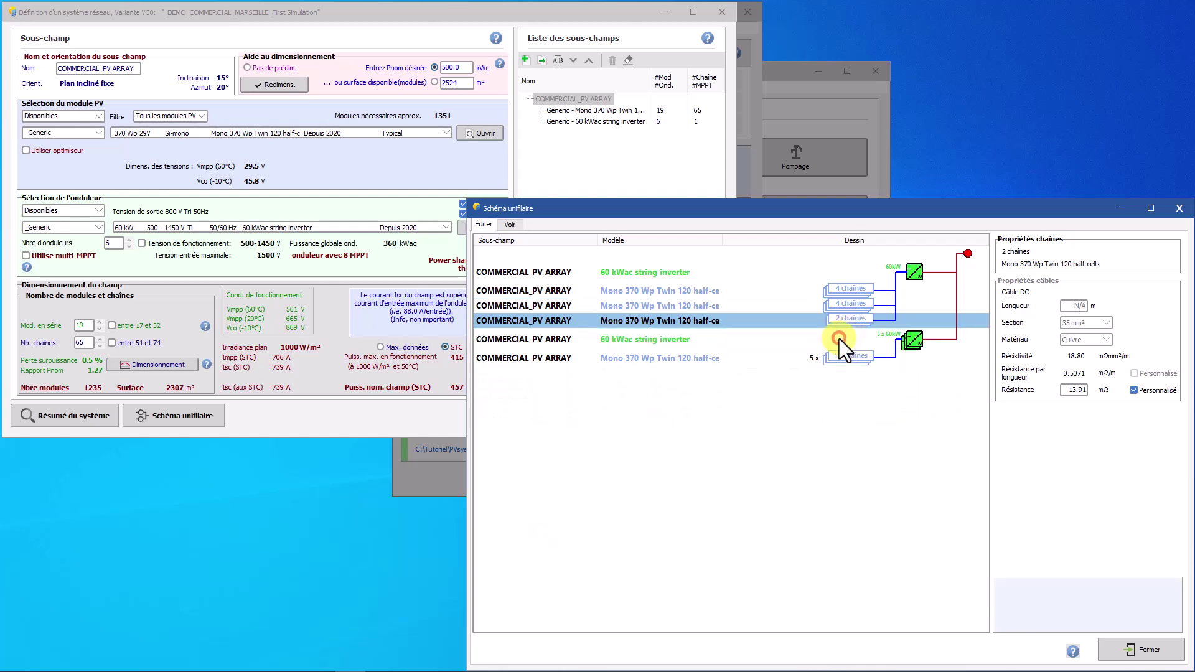
# - Preview the grouped single-line diagram and try A3 landscape paper before restoring A4 portrait
pyautogui.click(511, 224)
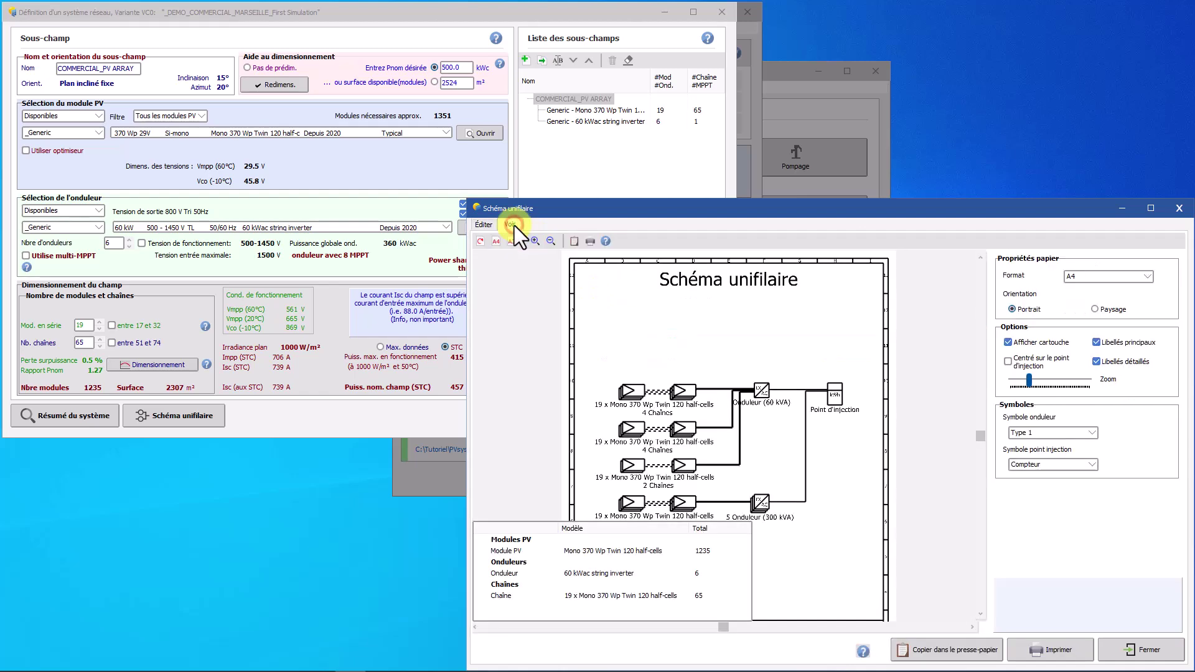
pyautogui.moveTo(719, 405); pyautogui.dragTo(739, 422)
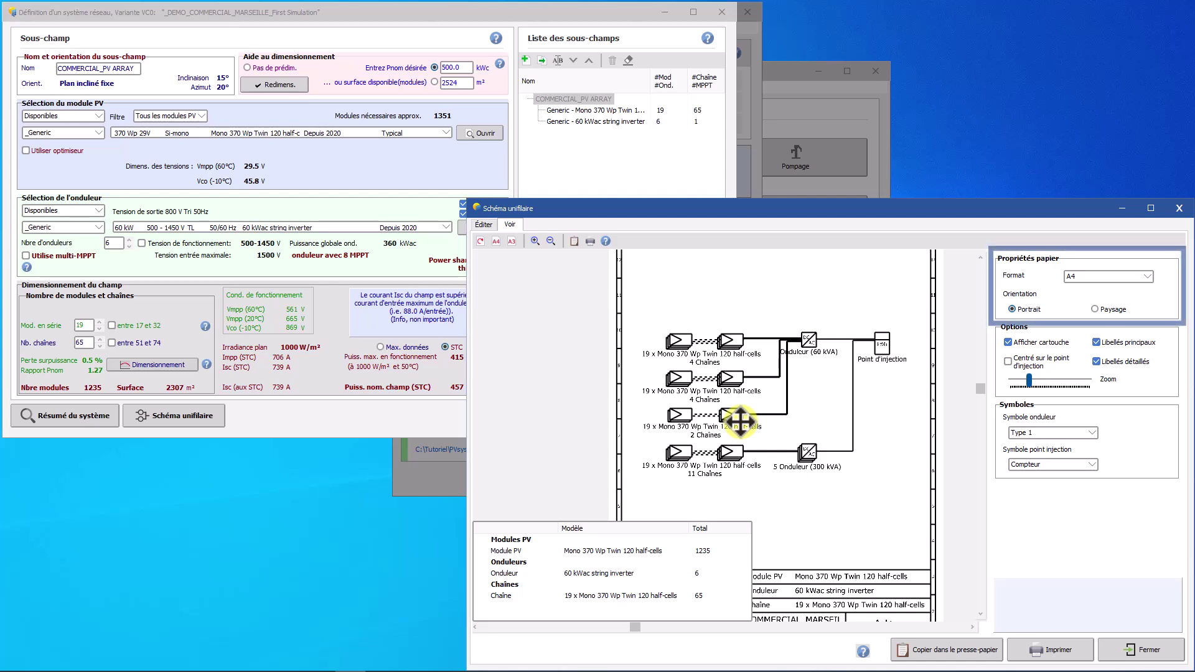
pyautogui.click(1147, 274)
pyautogui.click(1133, 293)
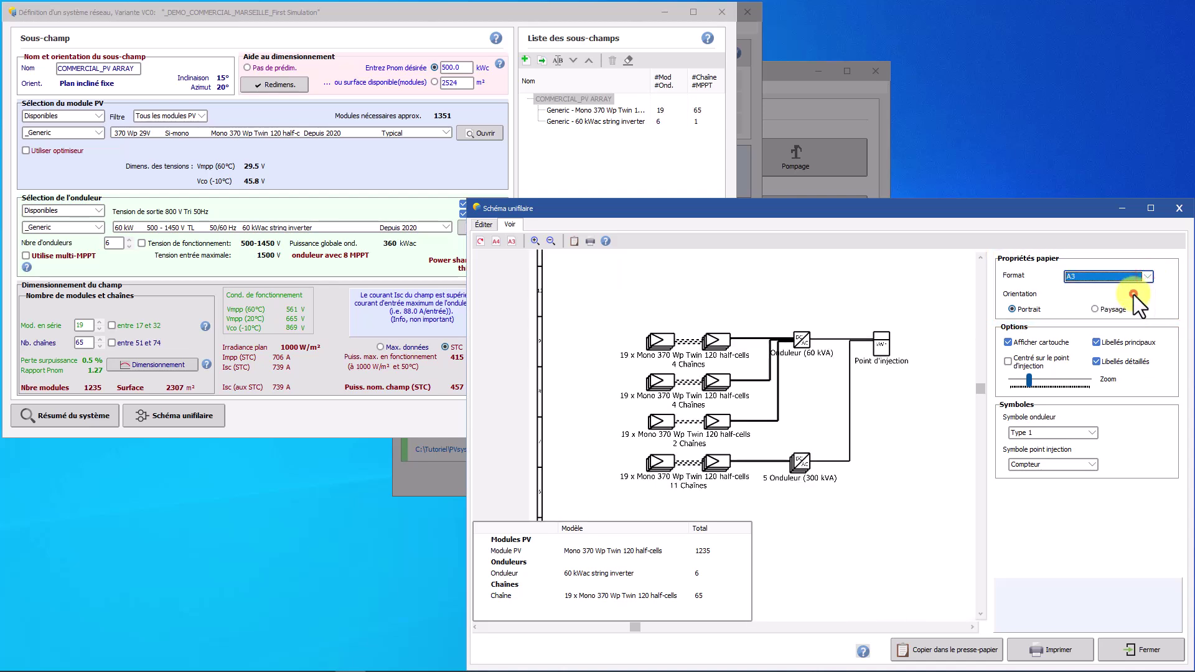
pyautogui.click(1091, 308)
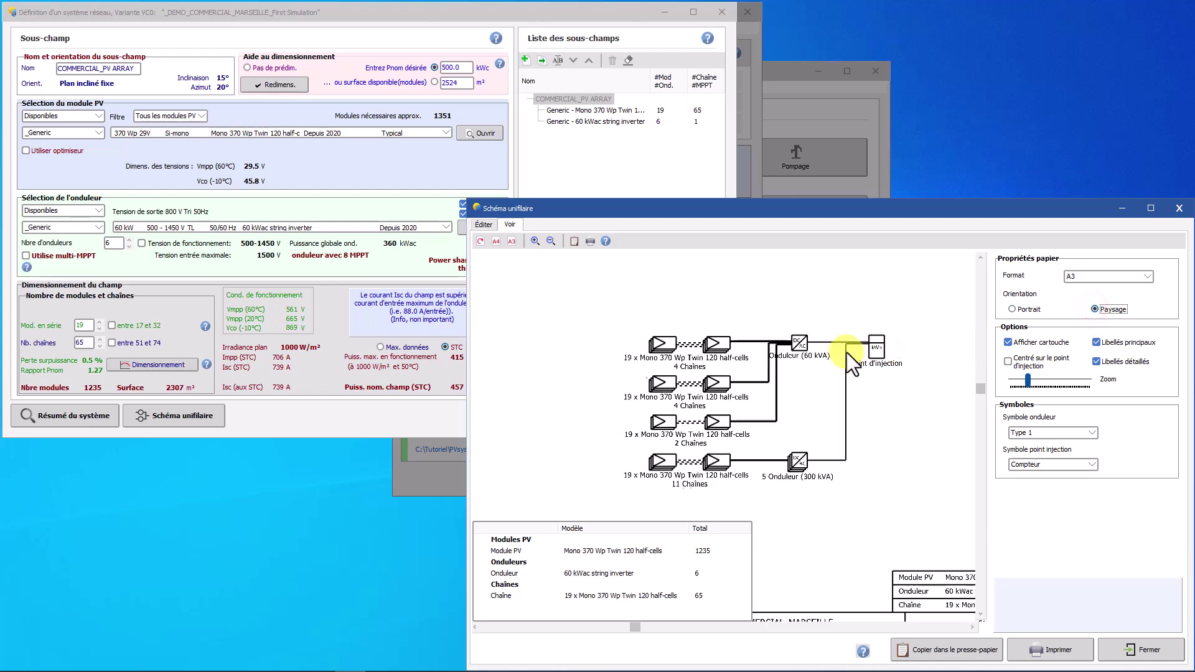
pyautogui.click(1012, 310)
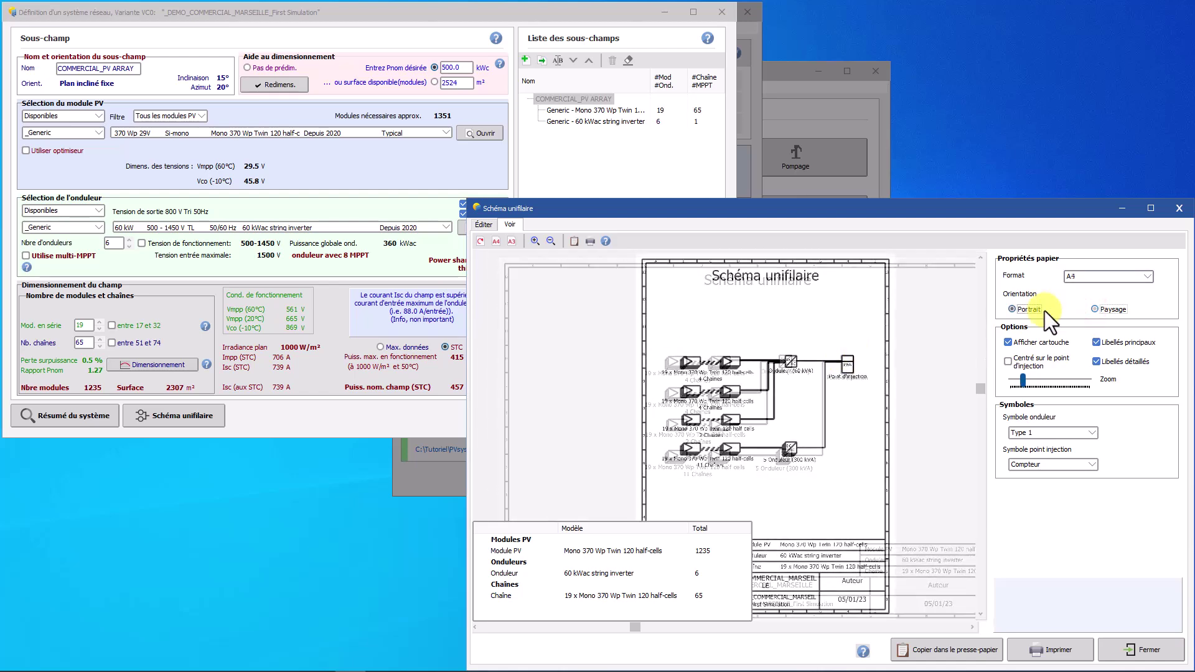
# - Toggle the title block off and on, centre the diagram on the injection point and enlarge it slightly
pyautogui.click(1006, 344)
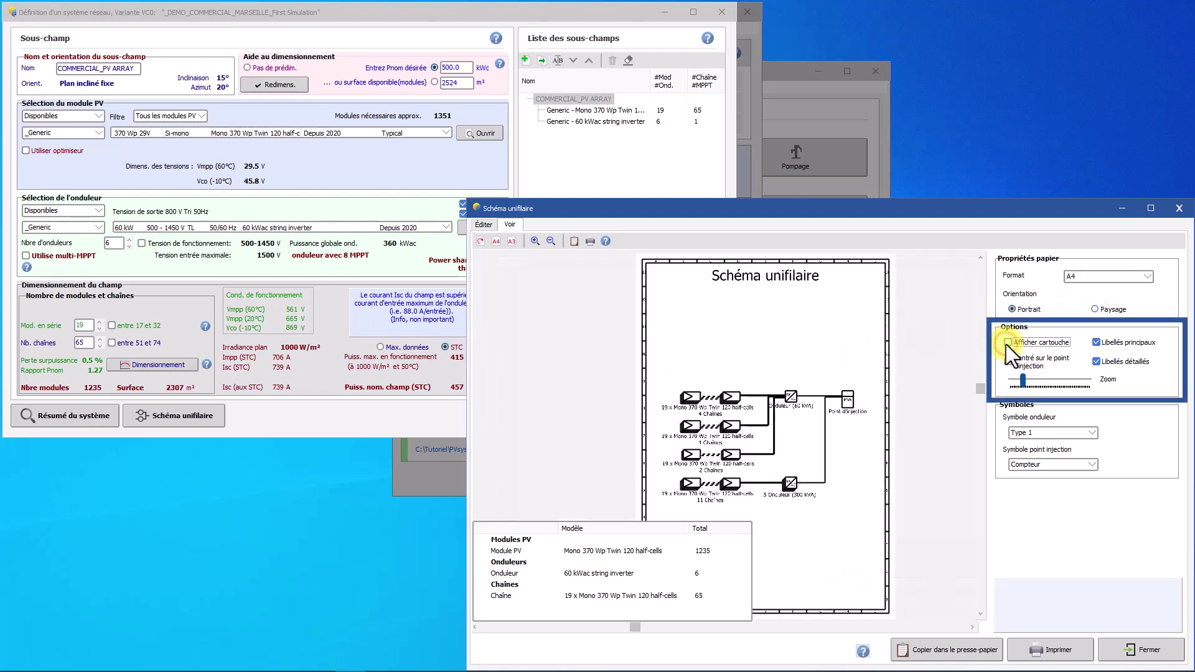
pyautogui.click(1008, 341)
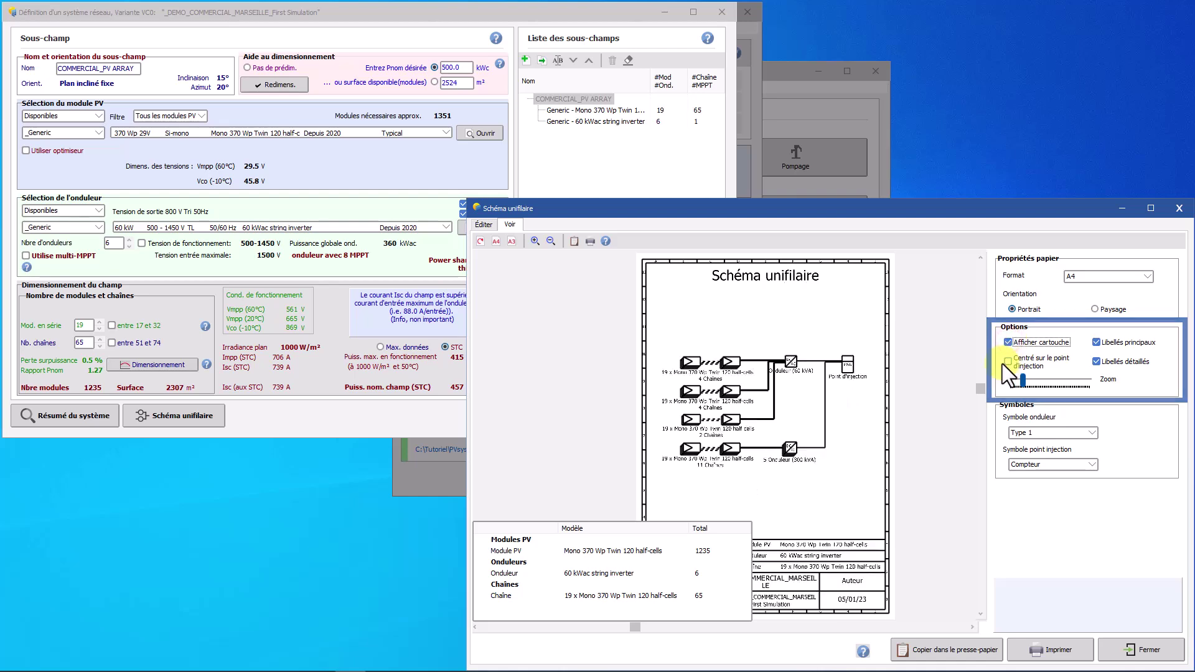
pyautogui.click(1007, 361)
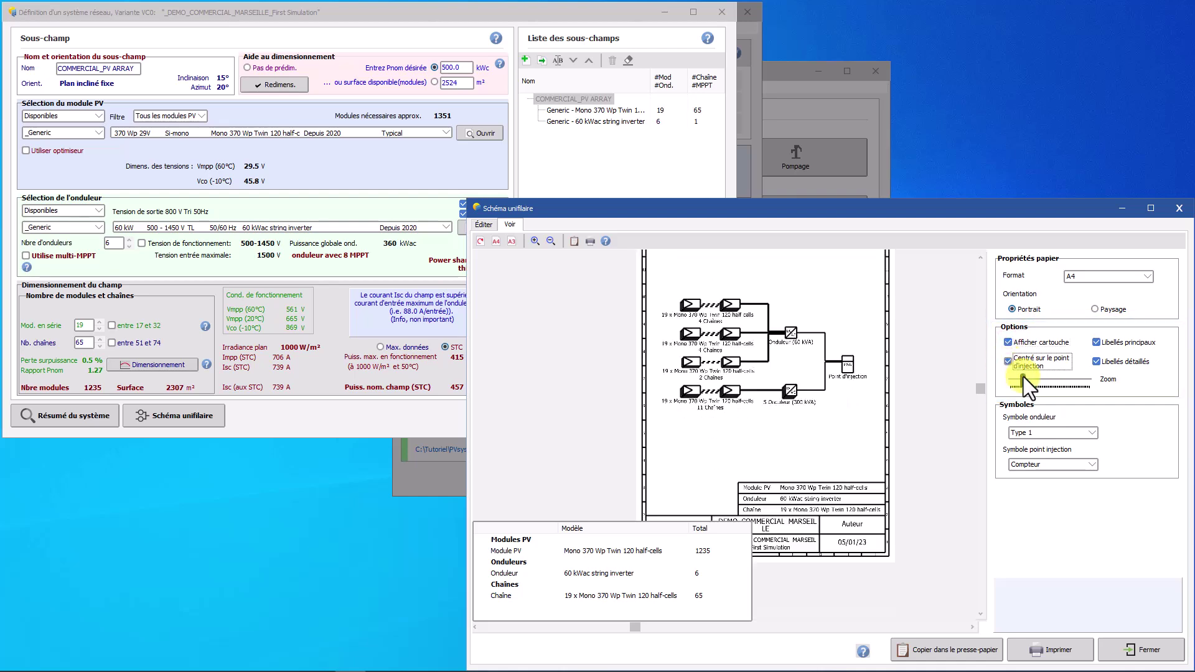
pyautogui.moveTo(1024, 377)
pyautogui.mouseDown()
pyautogui.moveTo(1040, 380)
pyautogui.moveTo(1021, 382)
pyautogui.mouseUp()
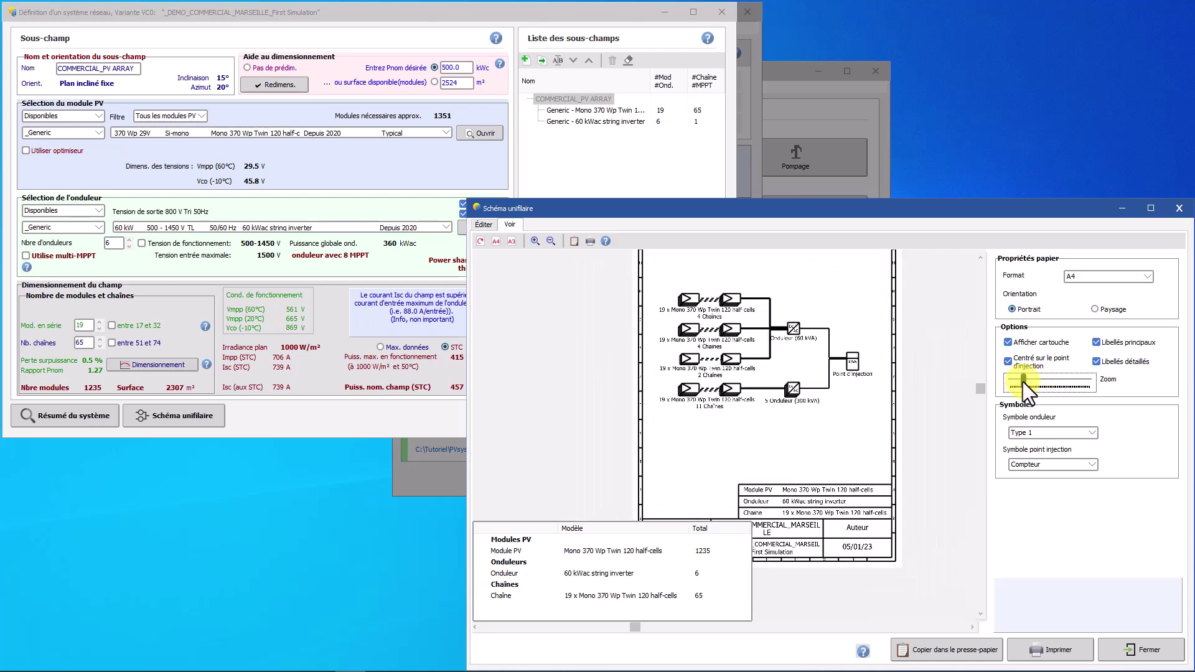
# - Try the alternative symbols for the inverter, including Type 2, and for the injection point
pyautogui.click(1092, 433)
pyautogui.click(1078, 453)
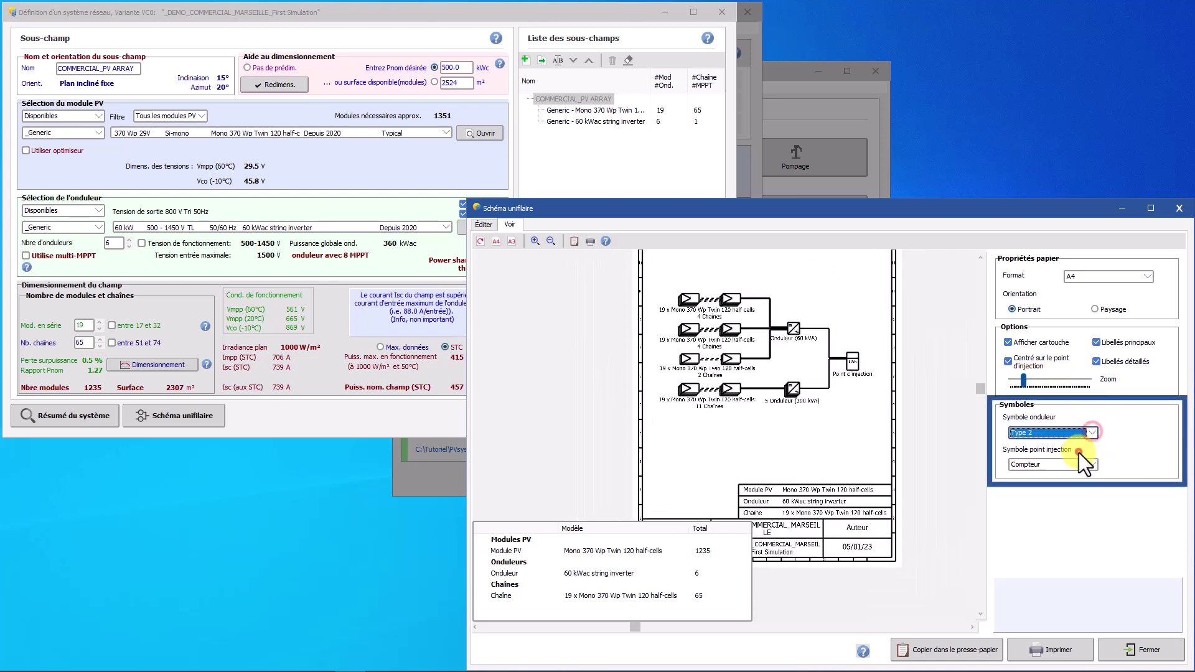
pyautogui.click(1077, 435)
pyautogui.click(1027, 459)
pyautogui.click(1040, 435)
pyautogui.click(1037, 442)
pyautogui.click(1037, 460)
pyautogui.click(1030, 476)
pyautogui.click(1035, 473)
pyautogui.click(1032, 483)
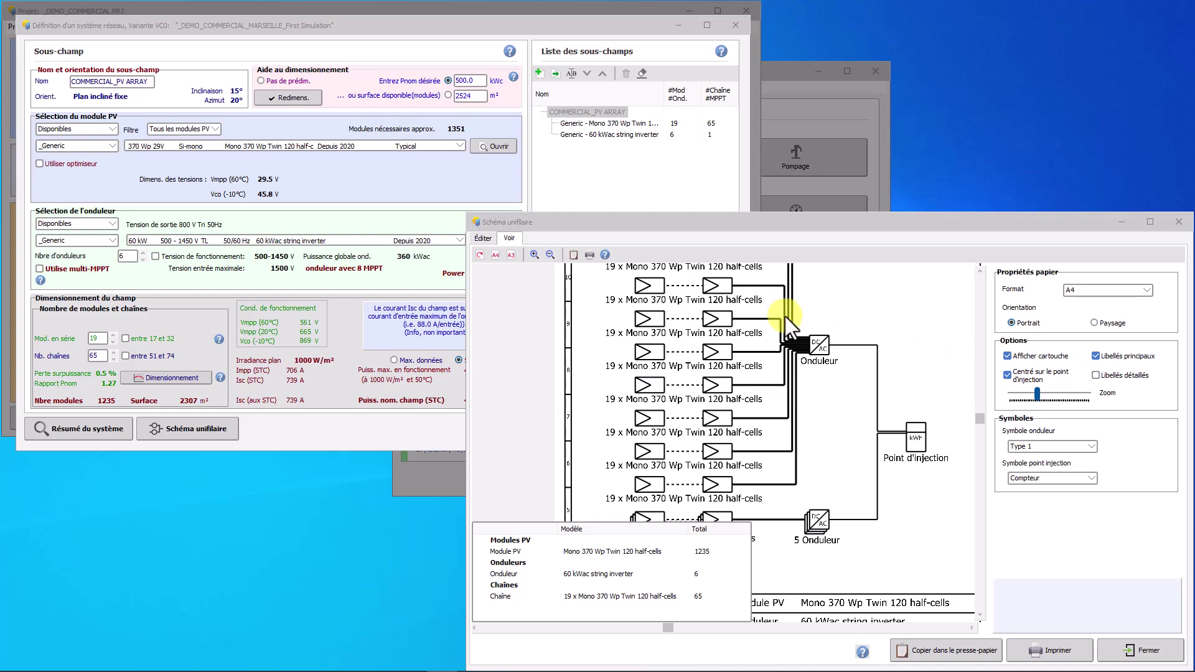
# - Try the sub-array with 7 inverters, 67 strings and 21 modules in series, and discard the system changes
pyautogui.click(480, 239)
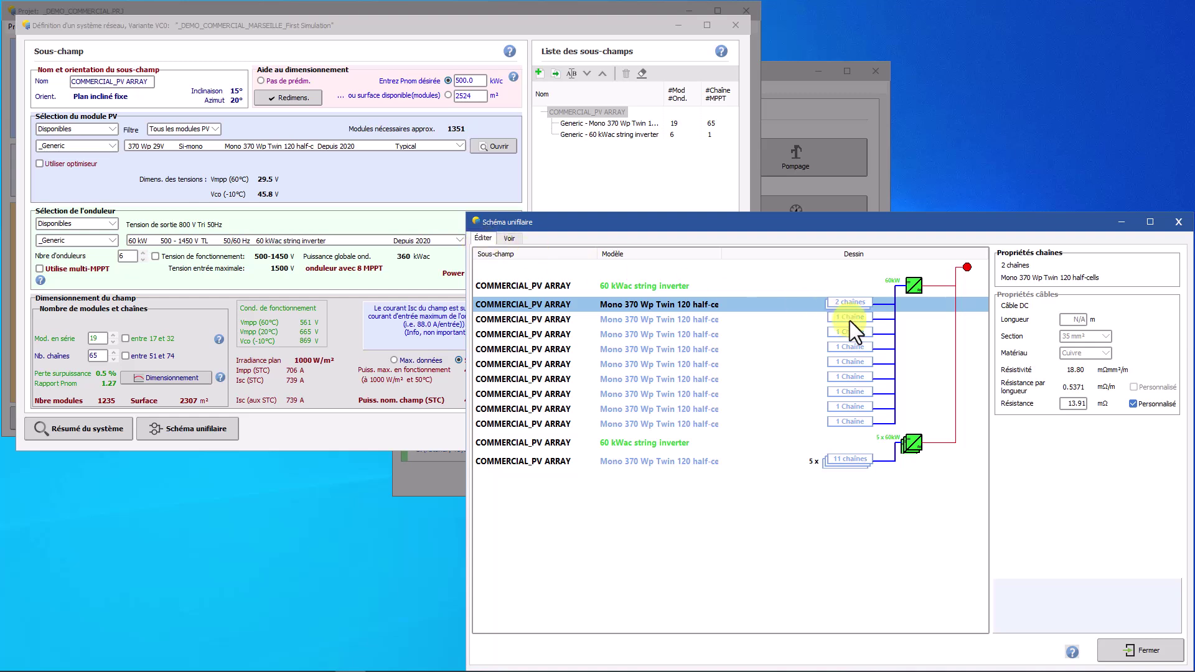
pyautogui.click(142, 252)
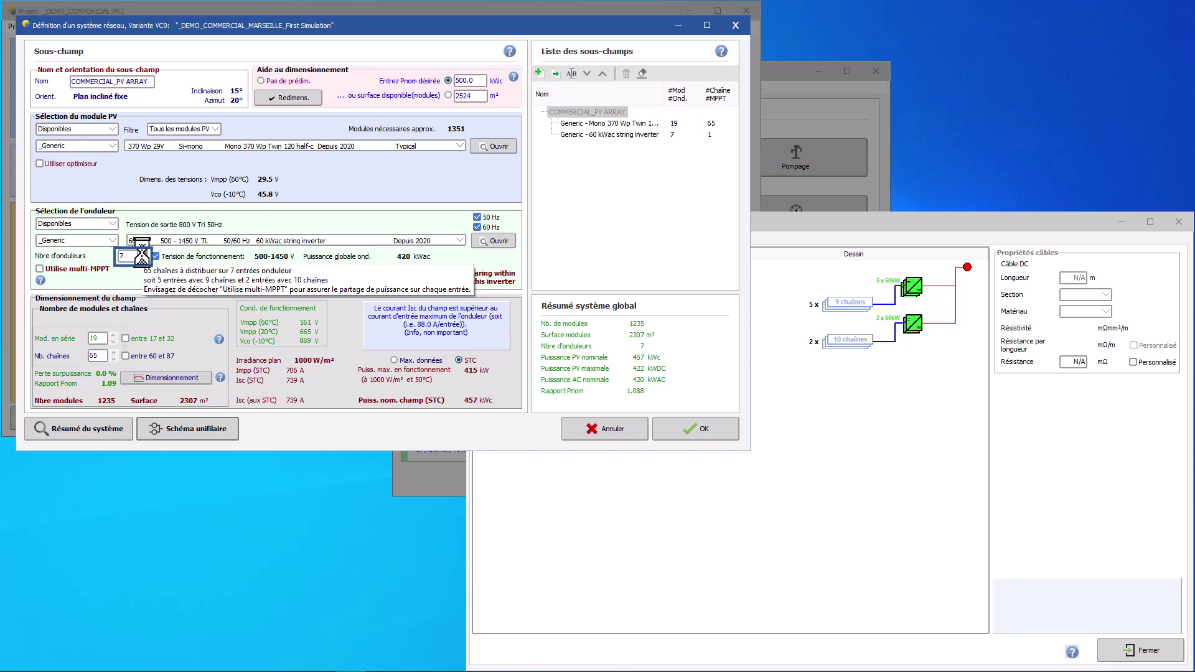
pyautogui.click(113, 352)
pyautogui.click(113, 353)
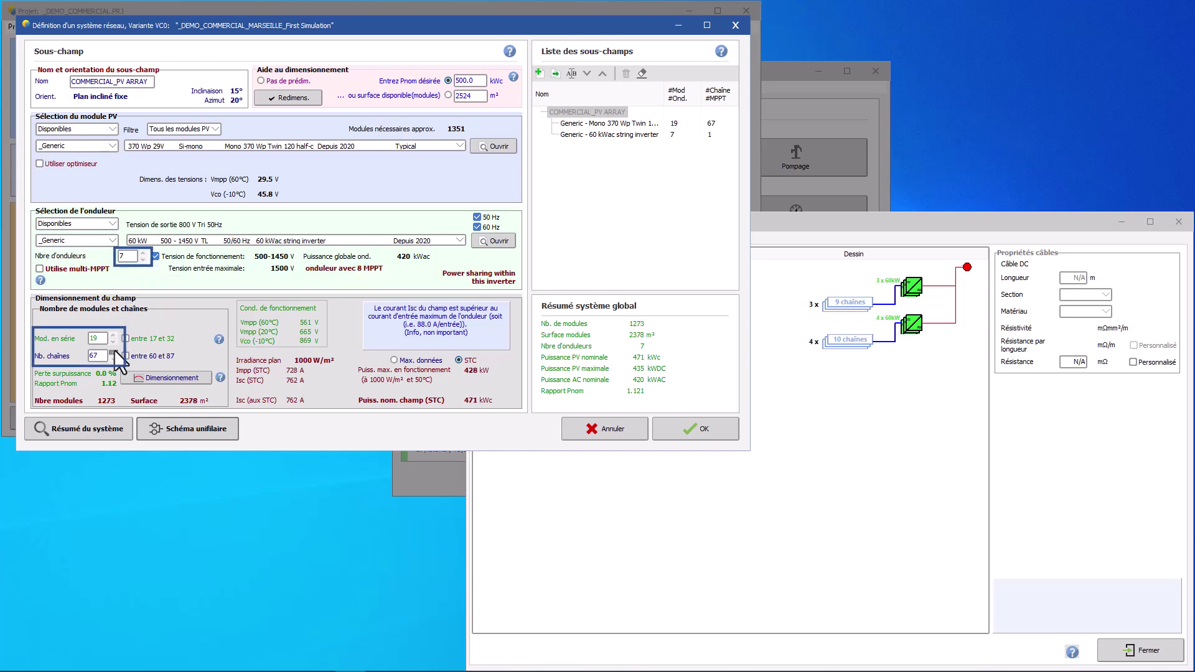
pyautogui.click(113, 336)
pyautogui.click(112, 335)
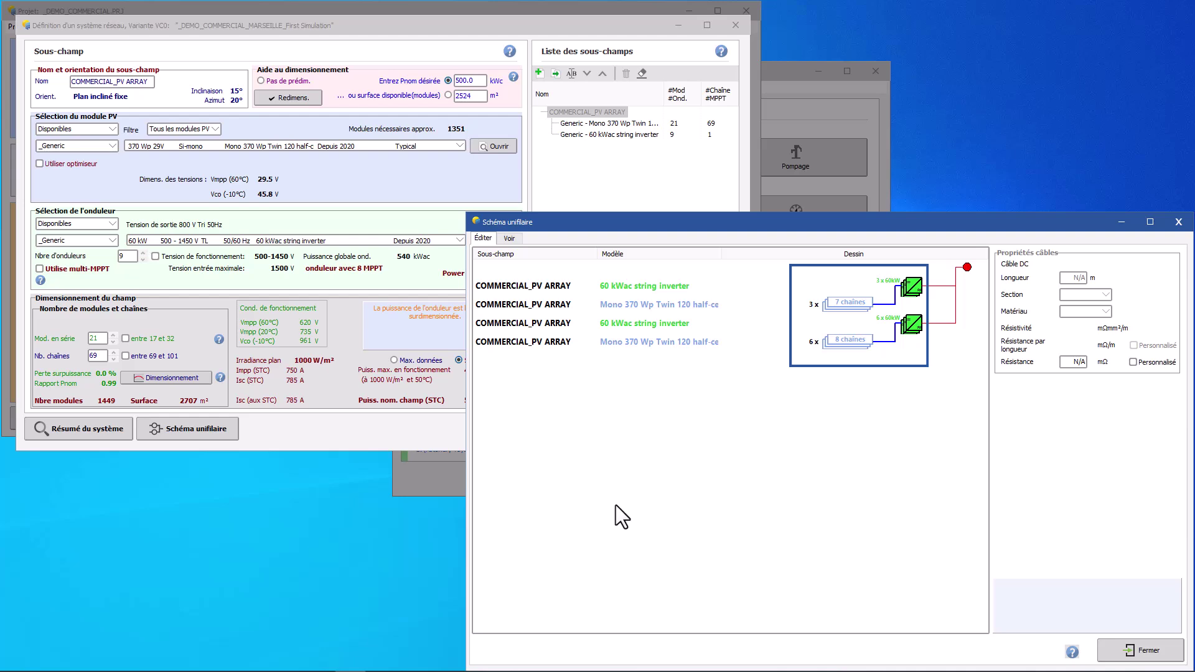
pyautogui.click(1141, 651)
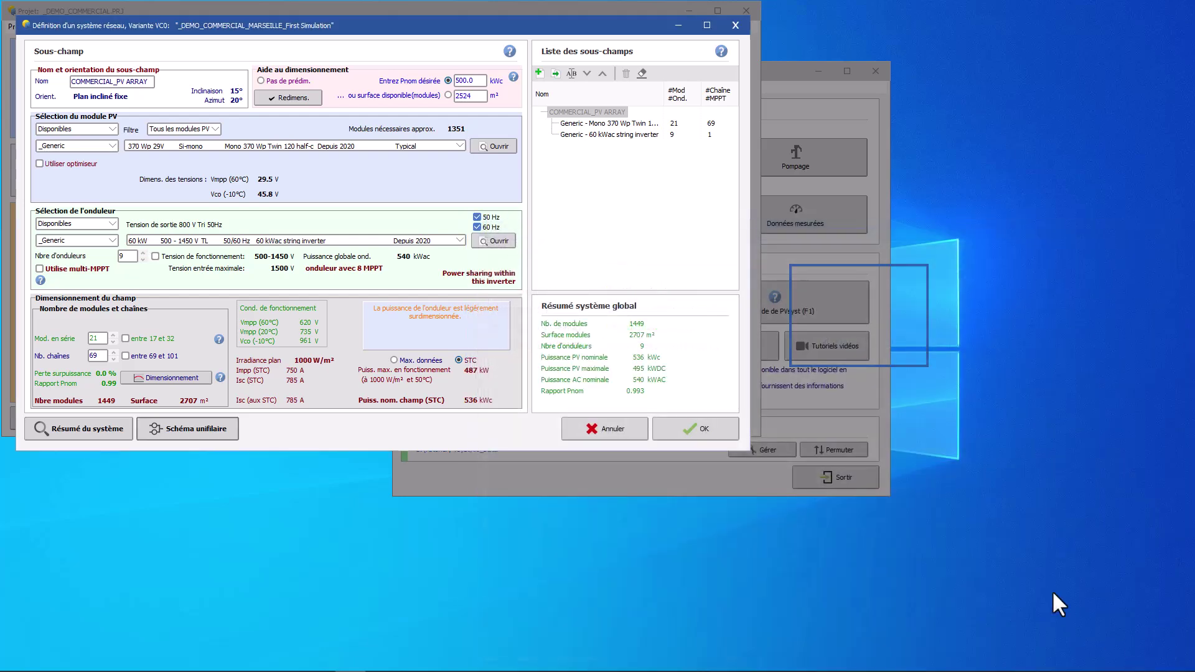
pyautogui.click(601, 428)
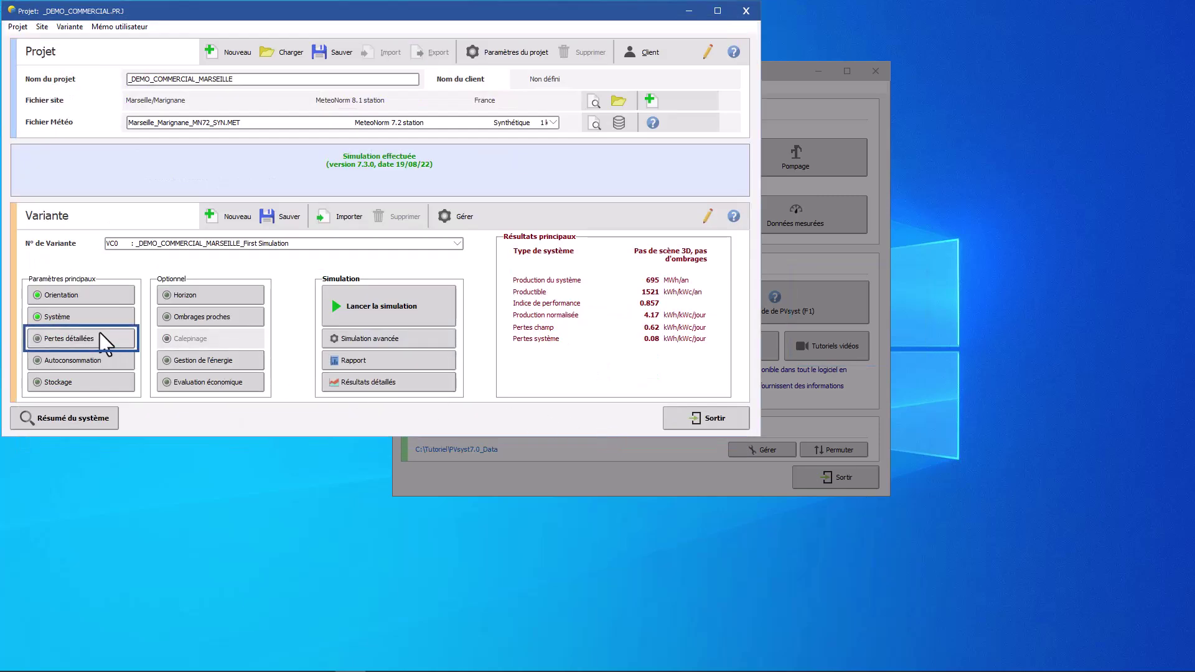
# - Open the ohmic losses in the variant's detailed losses and display the single-line diagram alongside
pyautogui.click(100, 333)
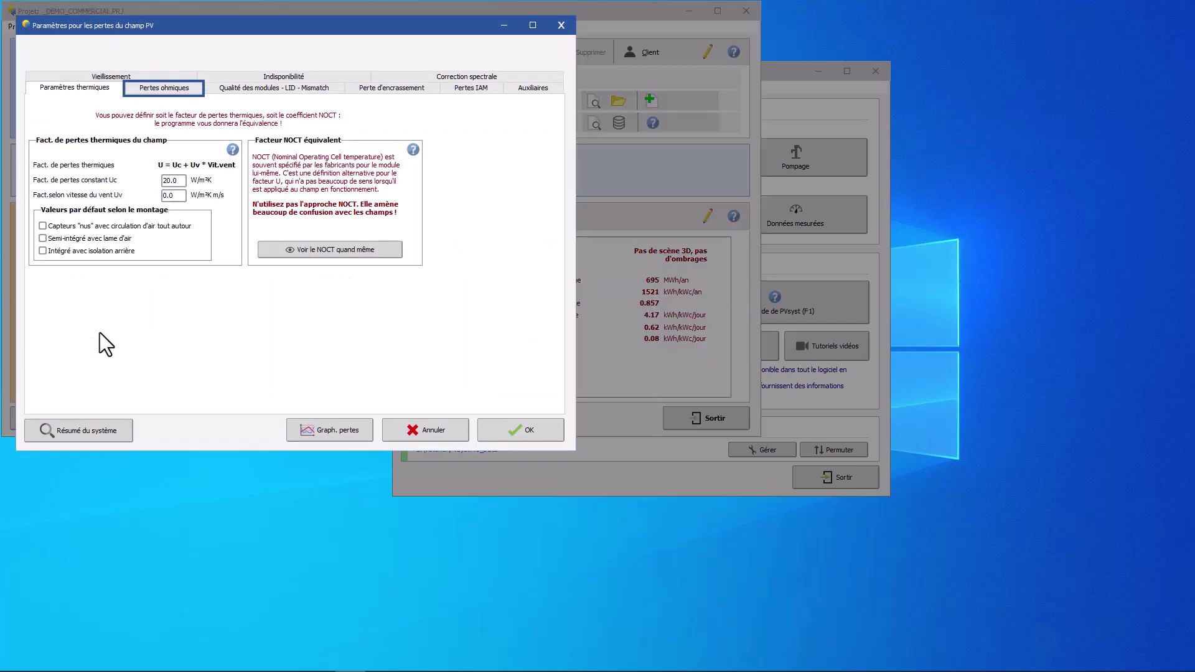
pyautogui.click(178, 91)
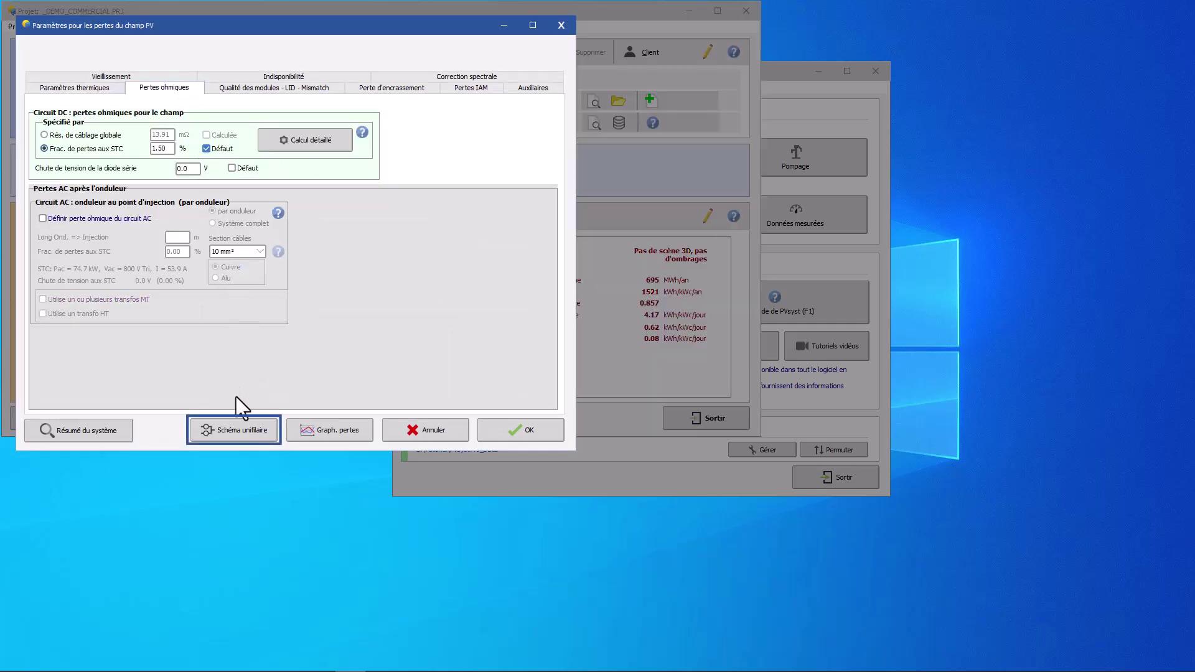
pyautogui.click(242, 428)
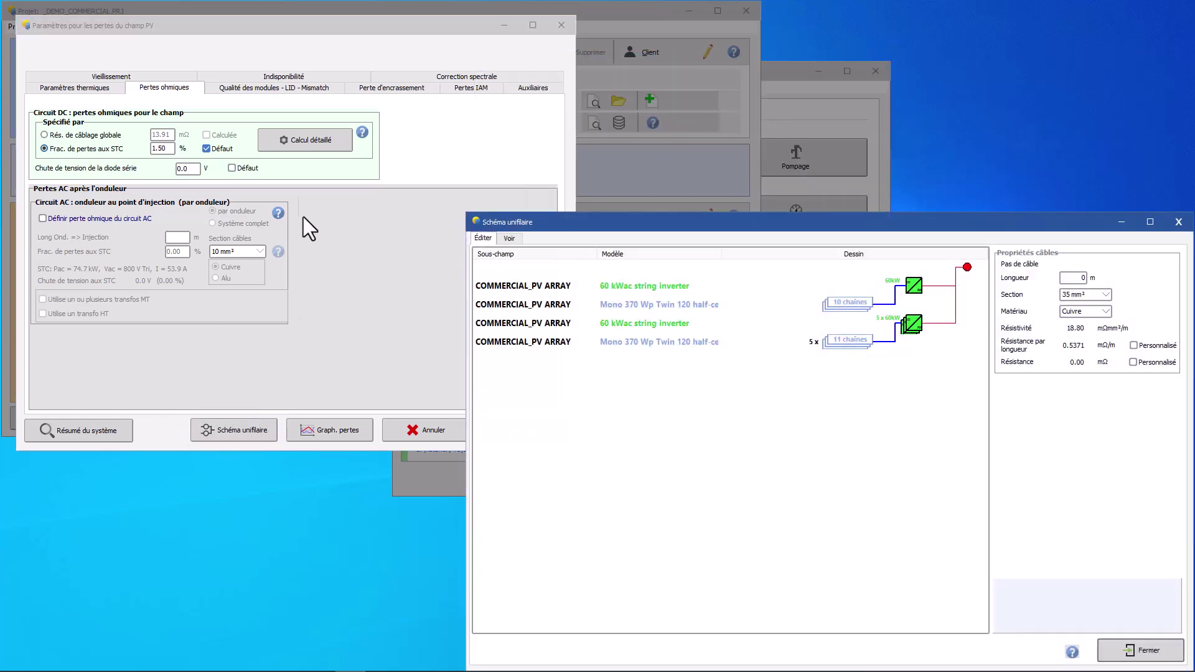
# - In the detailed DC wiring calculation, set average lengths of 2 m for string connections and 5 m from main box to inverter
pyautogui.click(312, 148)
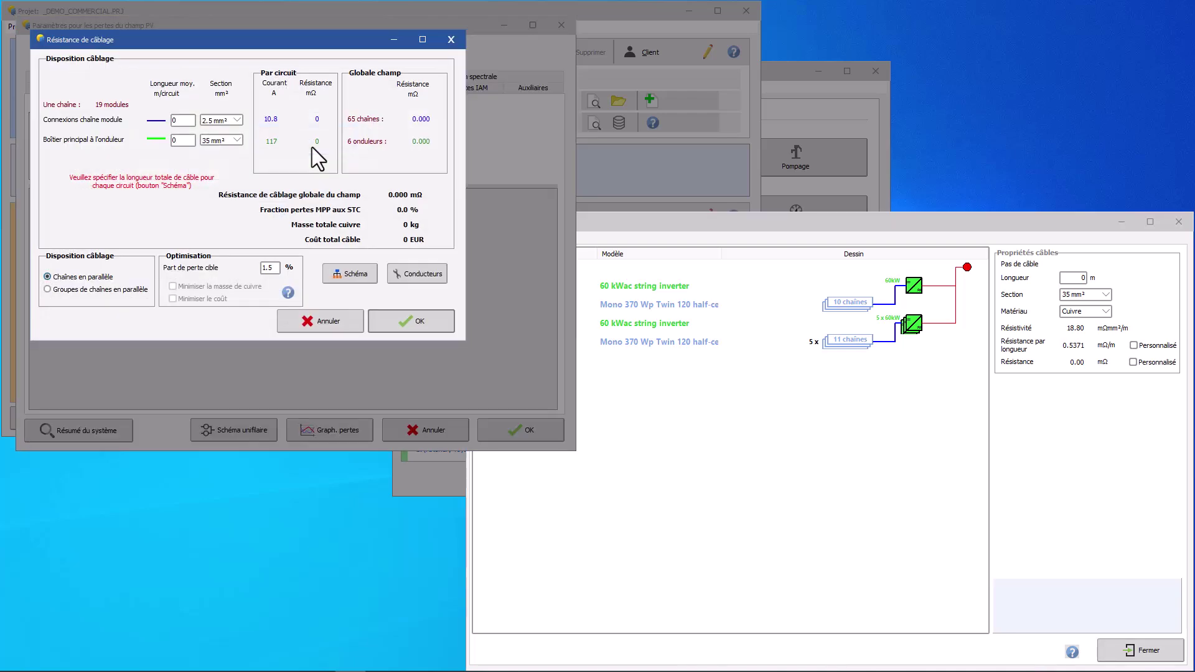
pyautogui.click(183, 120)
pyautogui.doubleClick(193, 121)
pyautogui.write('2')
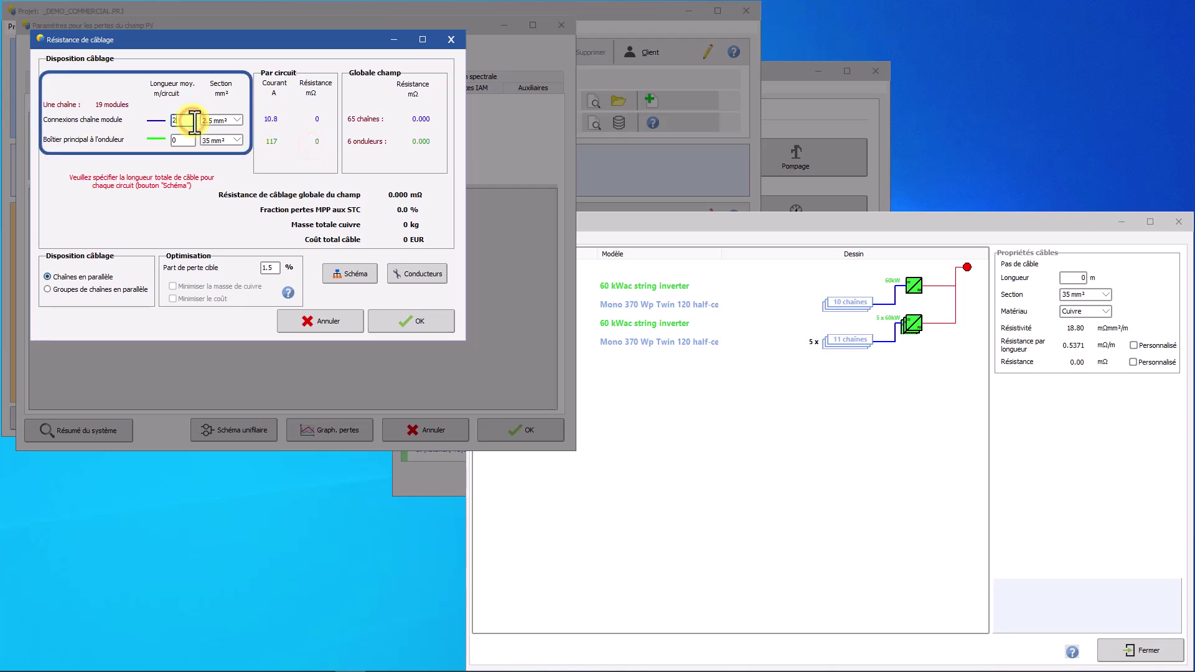
pyautogui.press('Tab')
pyautogui.doubleClick(181, 140)
pyautogui.write('5')
pyautogui.click(411, 321)
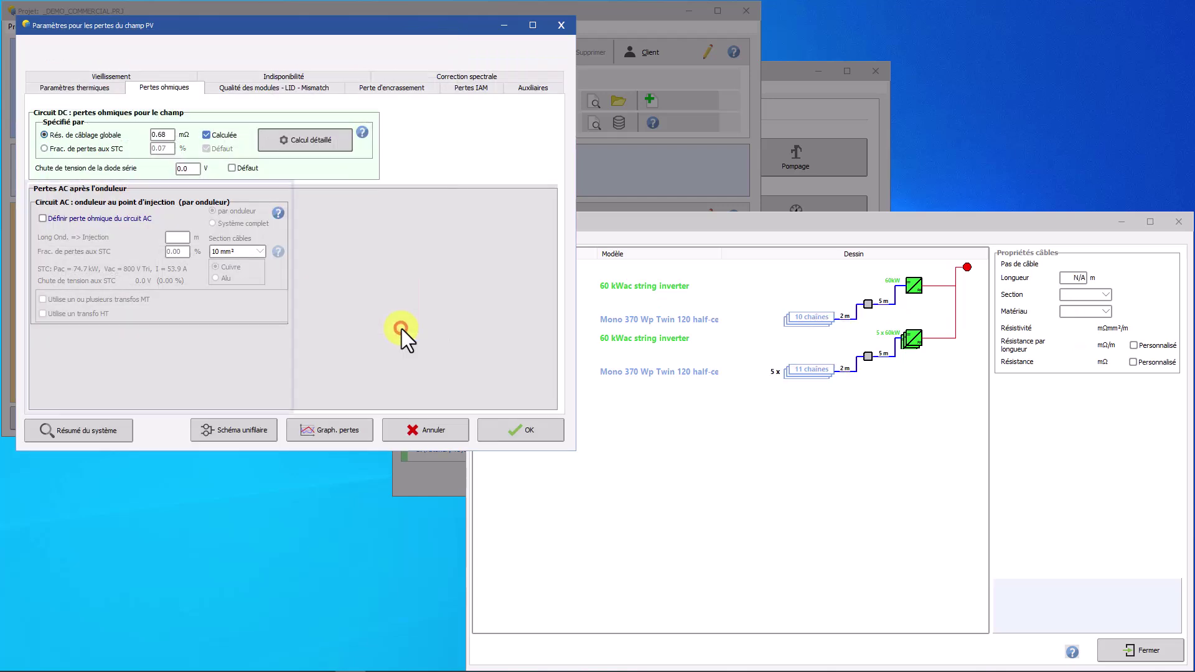
# - Enable the AC circuit ohmic loss and set the inverter-to-injection cable length to 100 m
pyautogui.click(43, 218)
pyautogui.doubleClick(177, 237)
pyautogui.write('100')
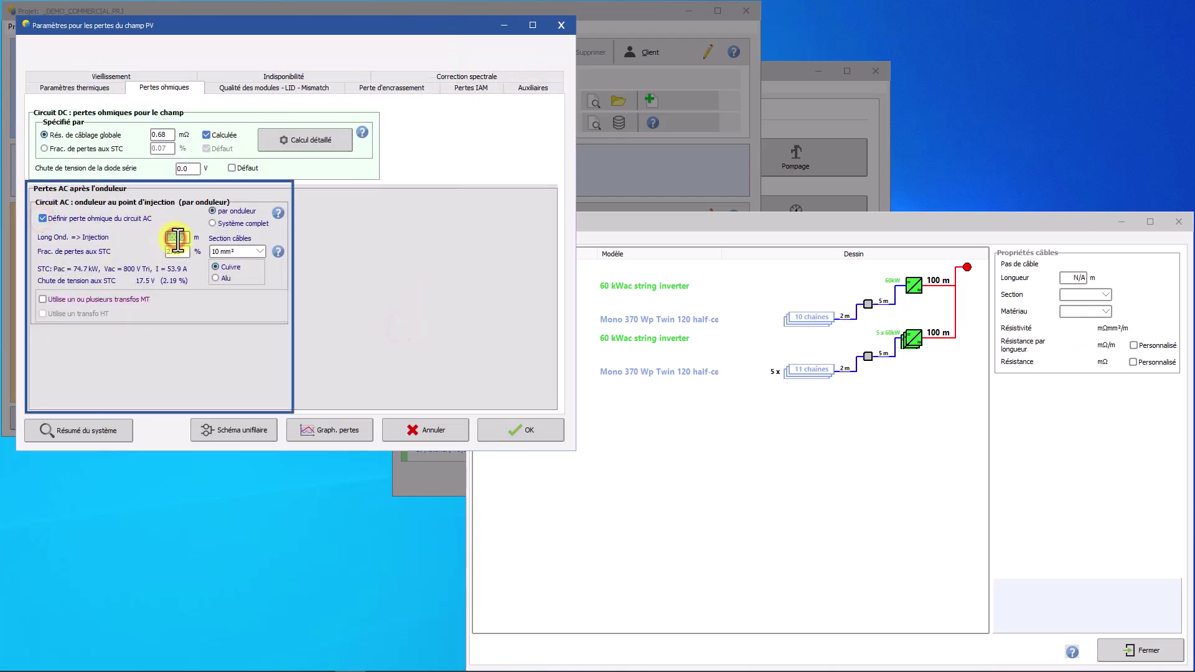
# - Enable the use of MV transformers, set the transformer-to-injection length to 200 m and bring the single-line diagram forward
pyautogui.click(97, 300)
pyautogui.doubleClick(176, 359)
pyautogui.write('200')
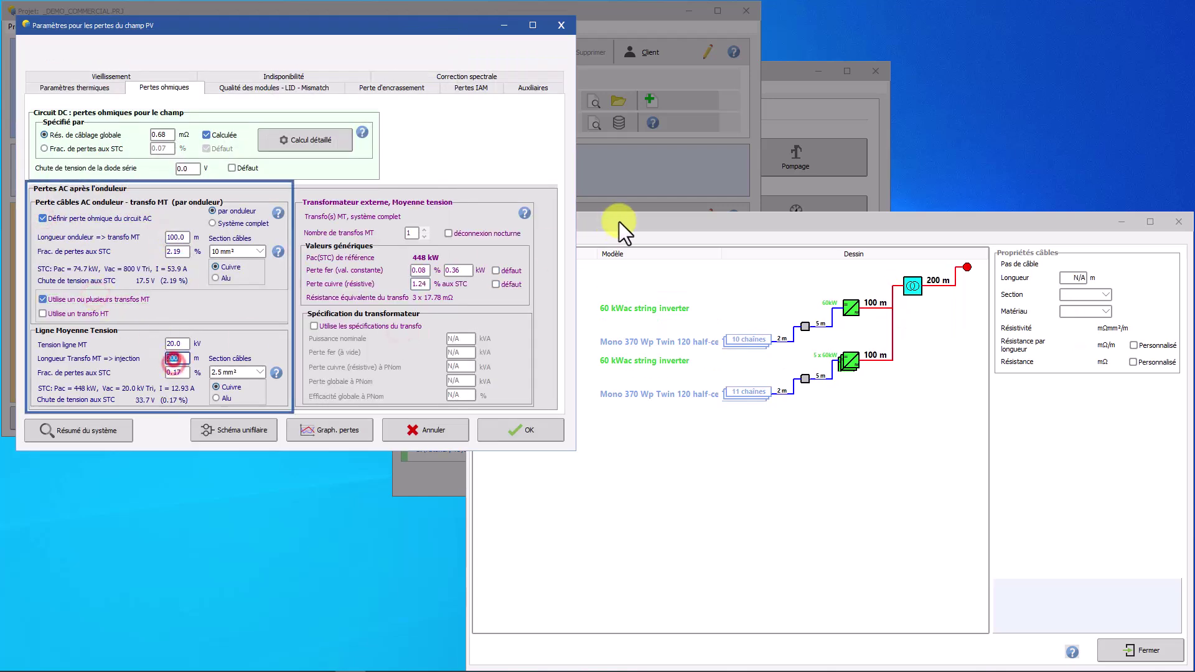
pyautogui.click(614, 224)
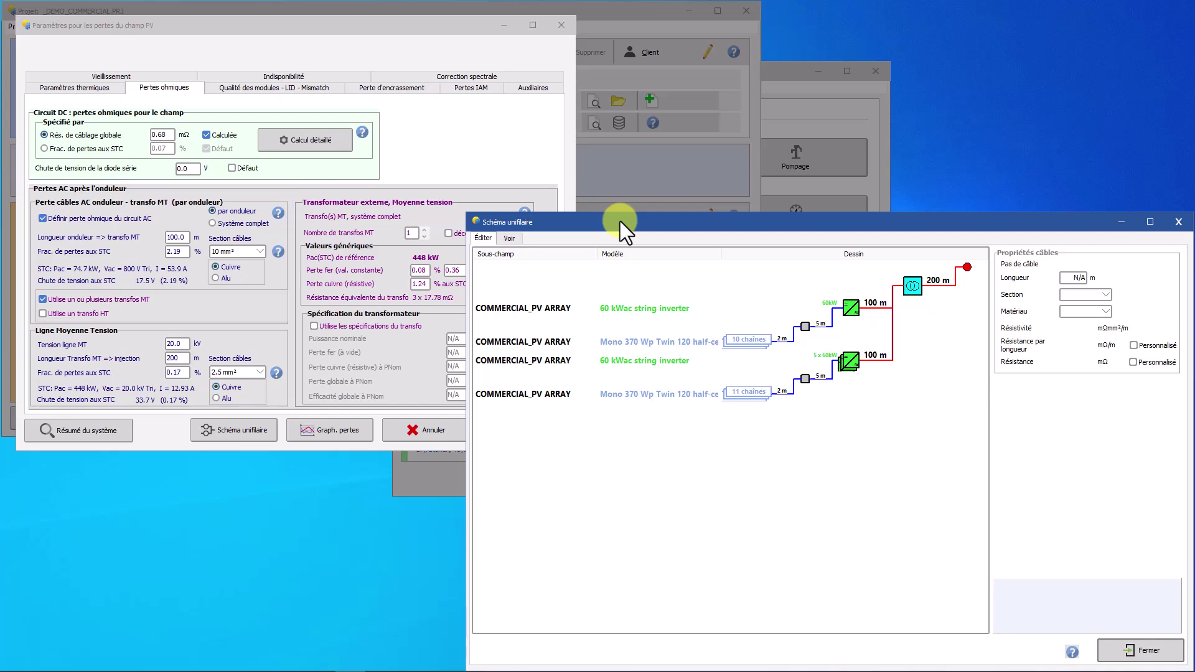